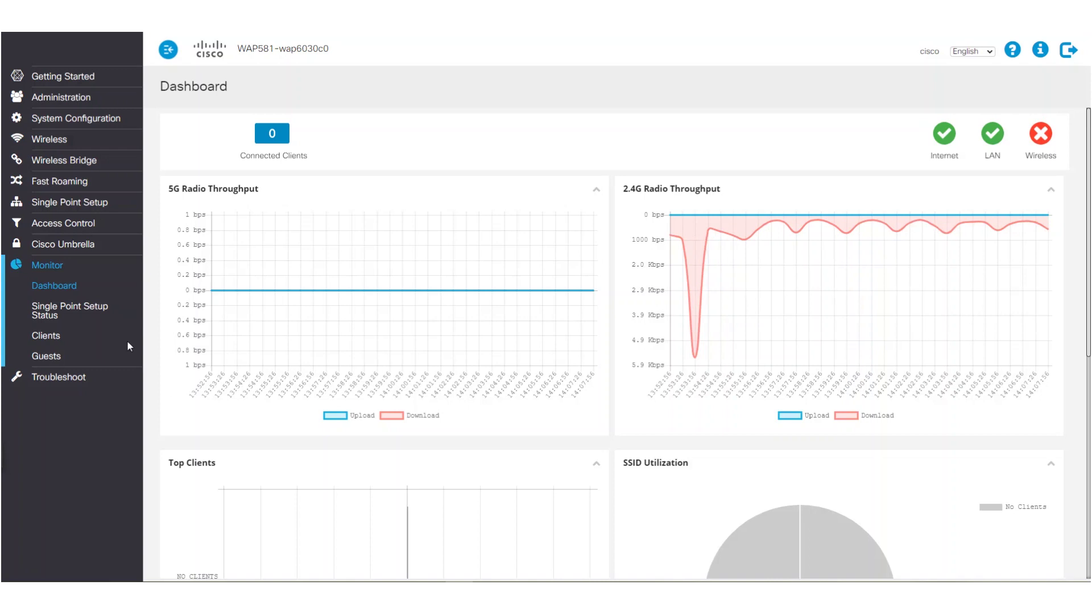
- Set Radio 2 (2.4 GHz) to a 20 MHz band on channel 1 and apply the change
left_click(95, 139)
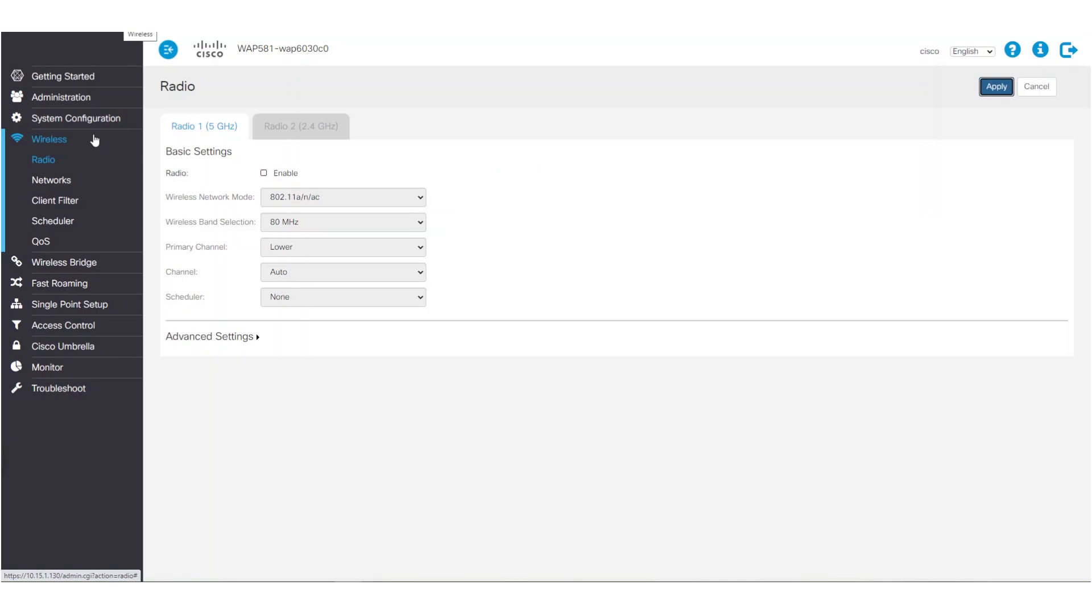
left_click(297, 132)
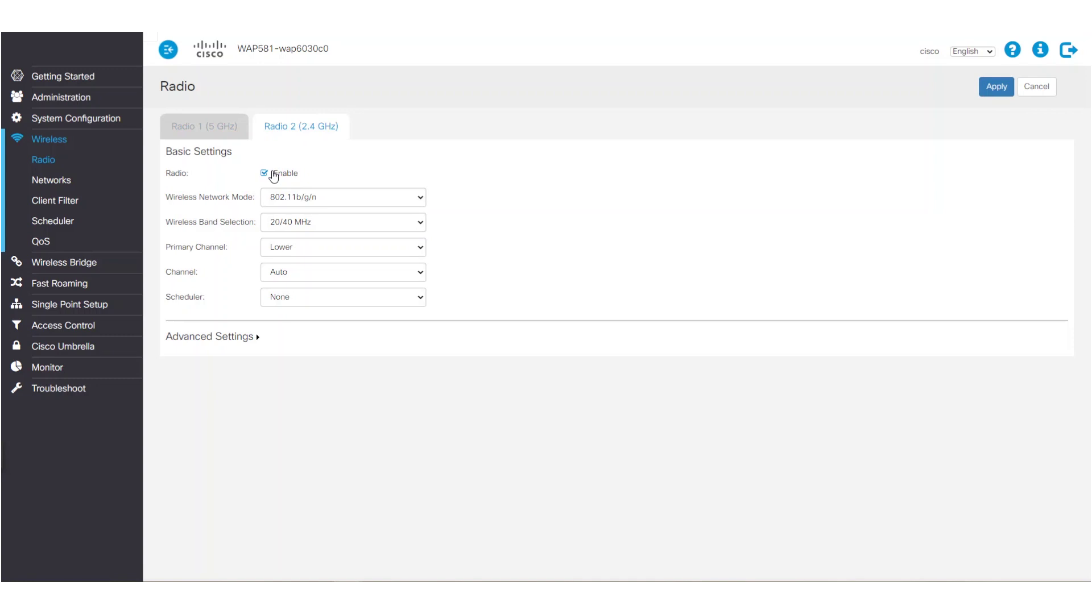
left_click(417, 224)
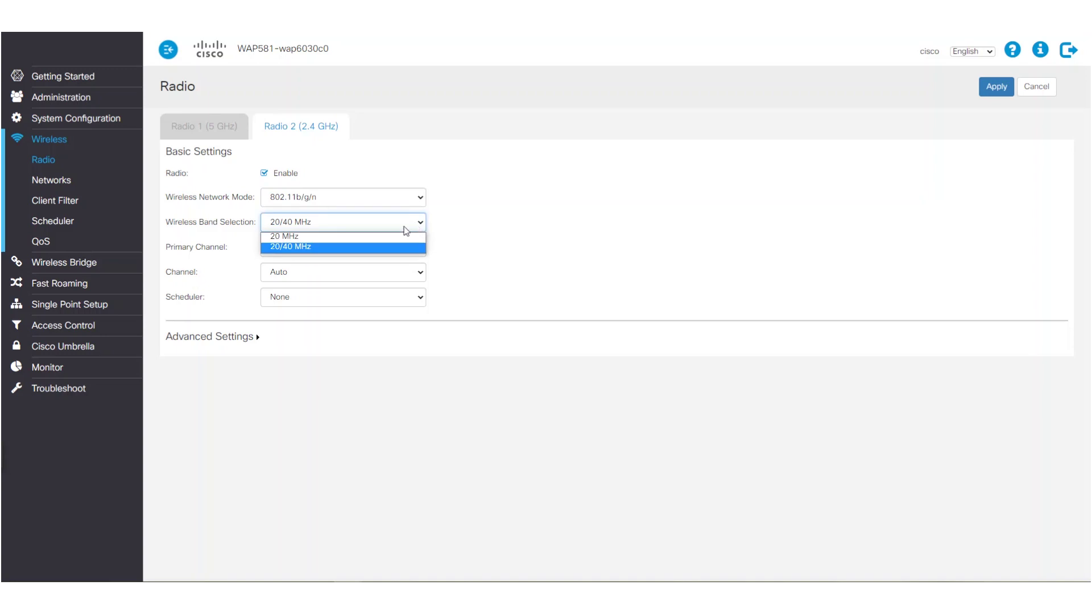
left_click(382, 236)
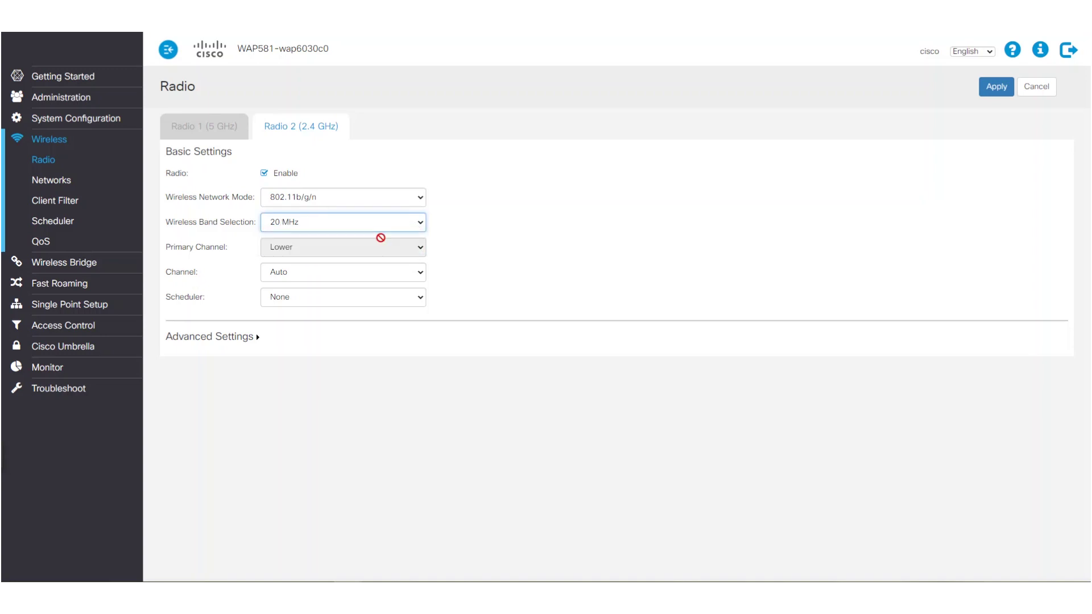
left_click(402, 278)
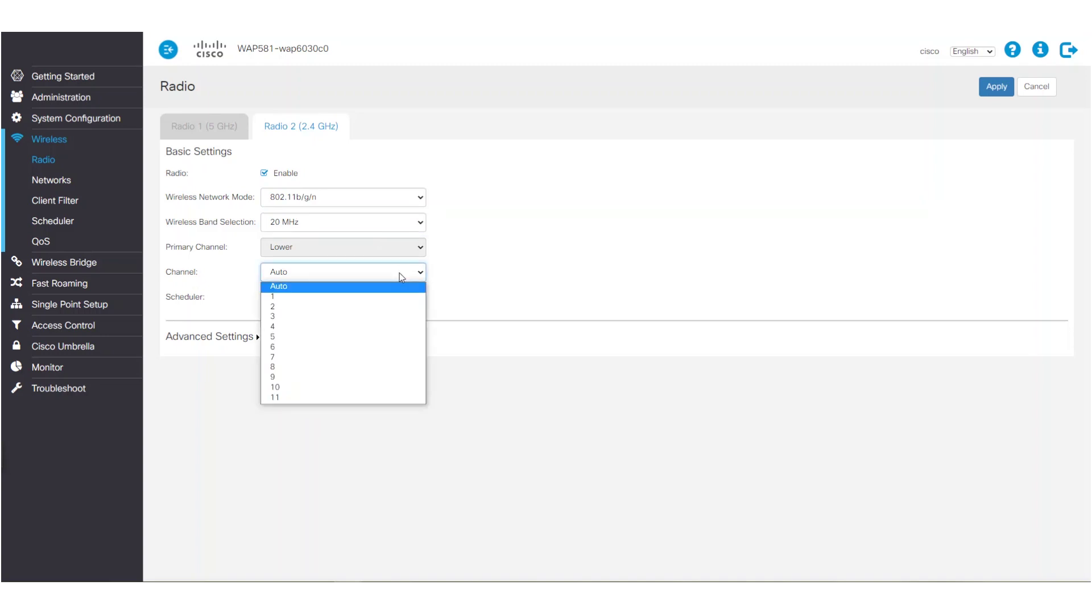
left_click(367, 297)
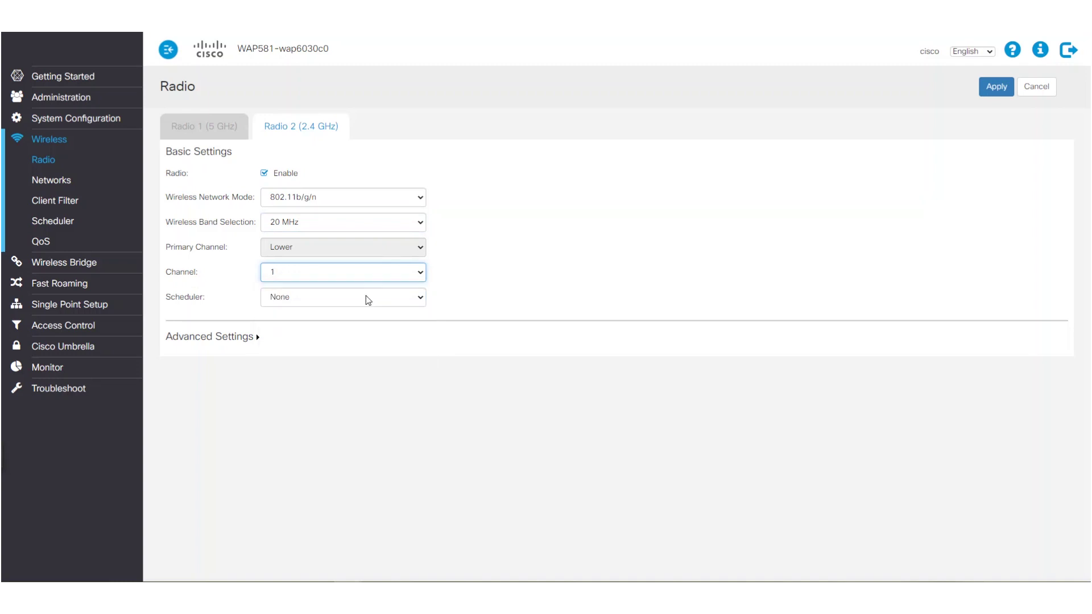
left_click(993, 89)
left_click(611, 235)
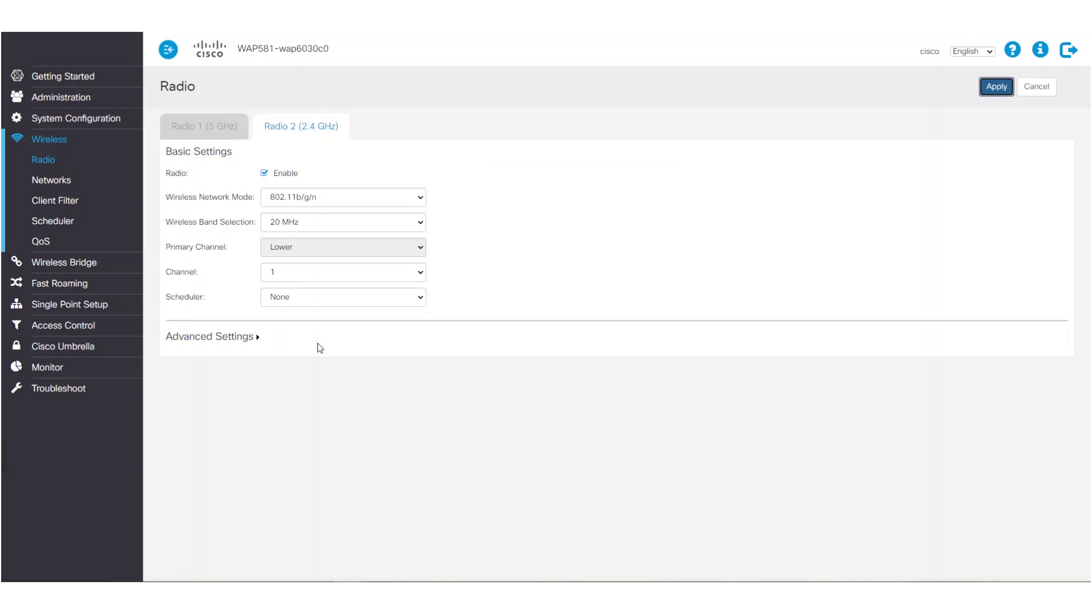
- Enable AP Detection for Radio 2 (2.4 GHz) under Security, apply it, and go to Wireless Bridge
left_click(93, 119)
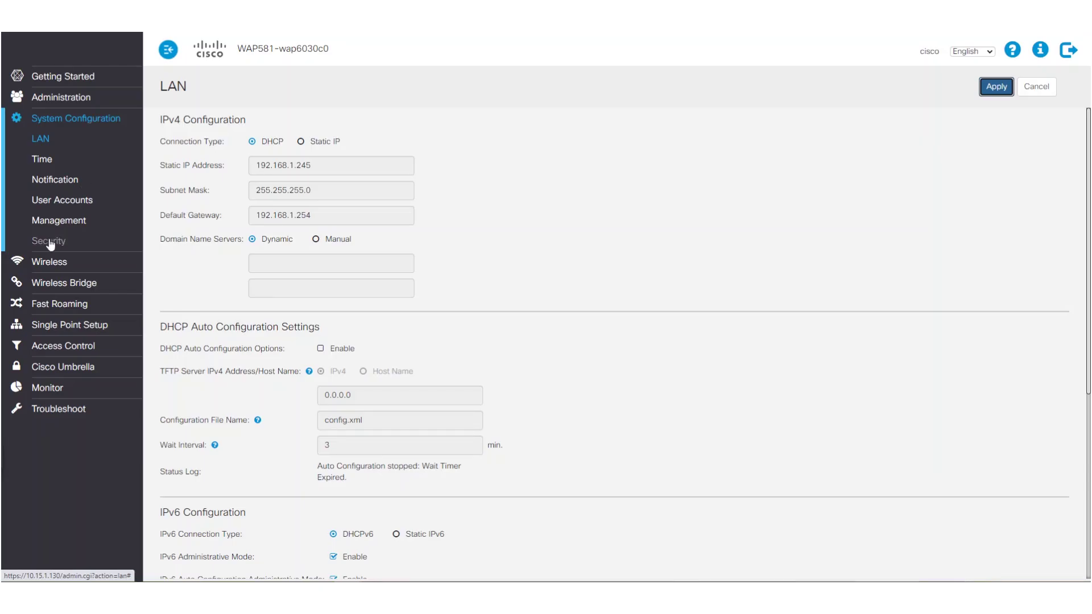
left_click(48, 241)
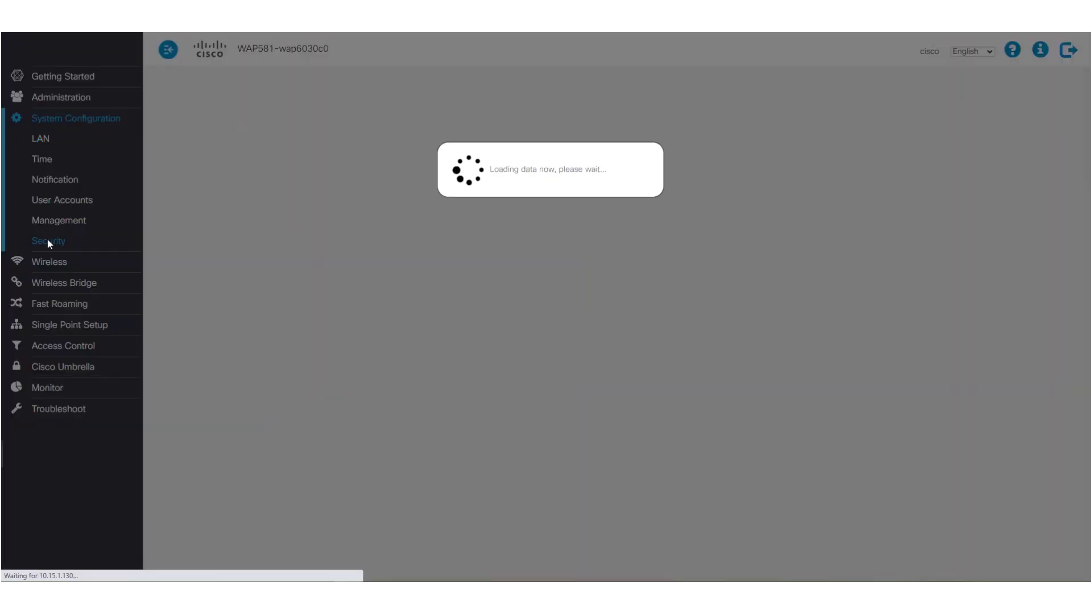
scroll(554, 369, "down", 2)
scroll(554, 369, "down", 5)
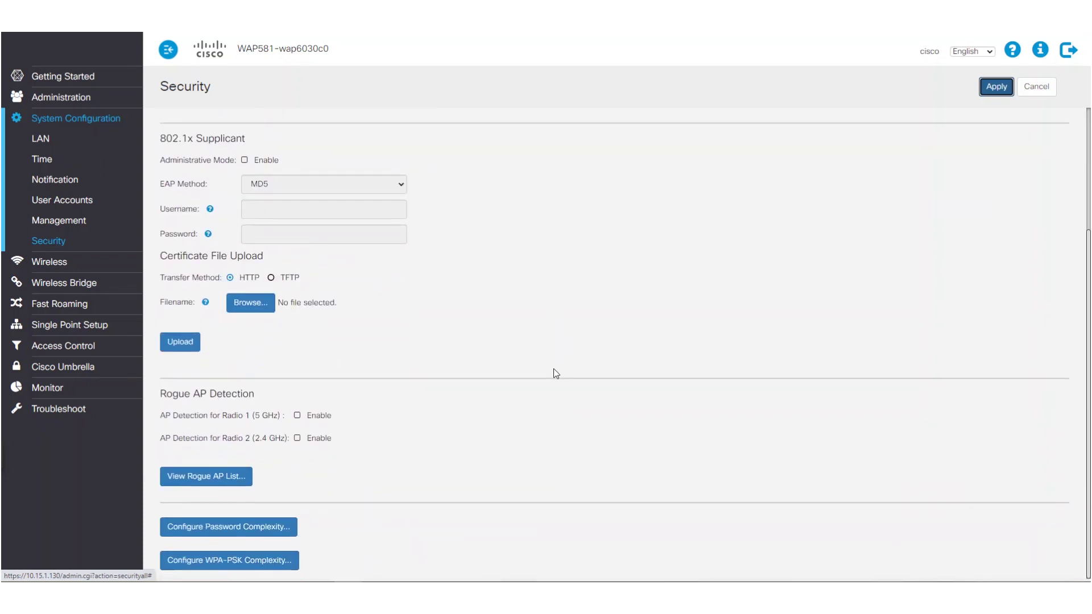
left_click(297, 439)
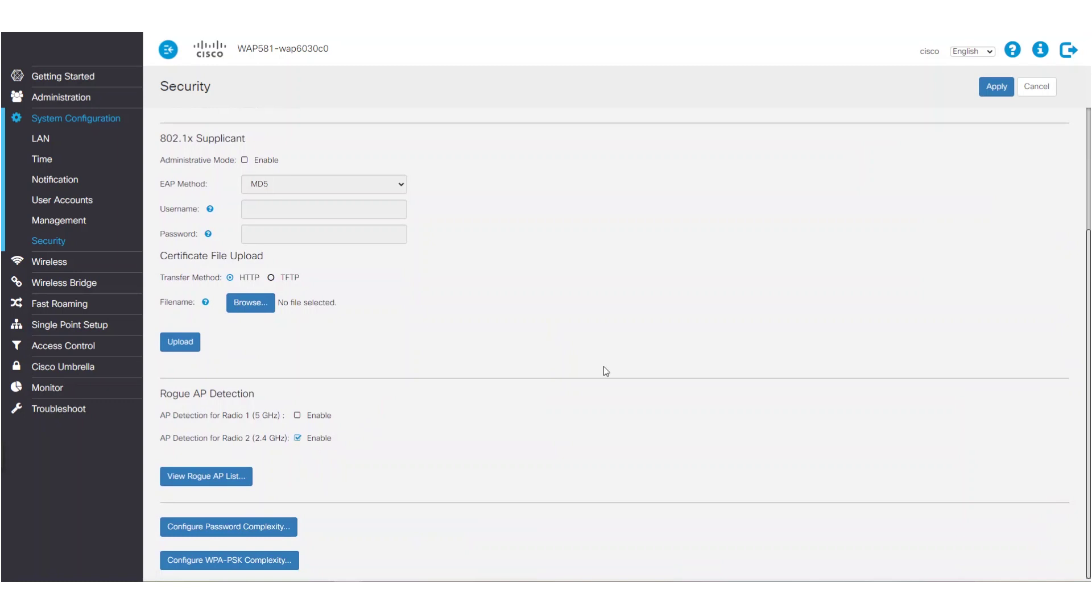
left_click(996, 87)
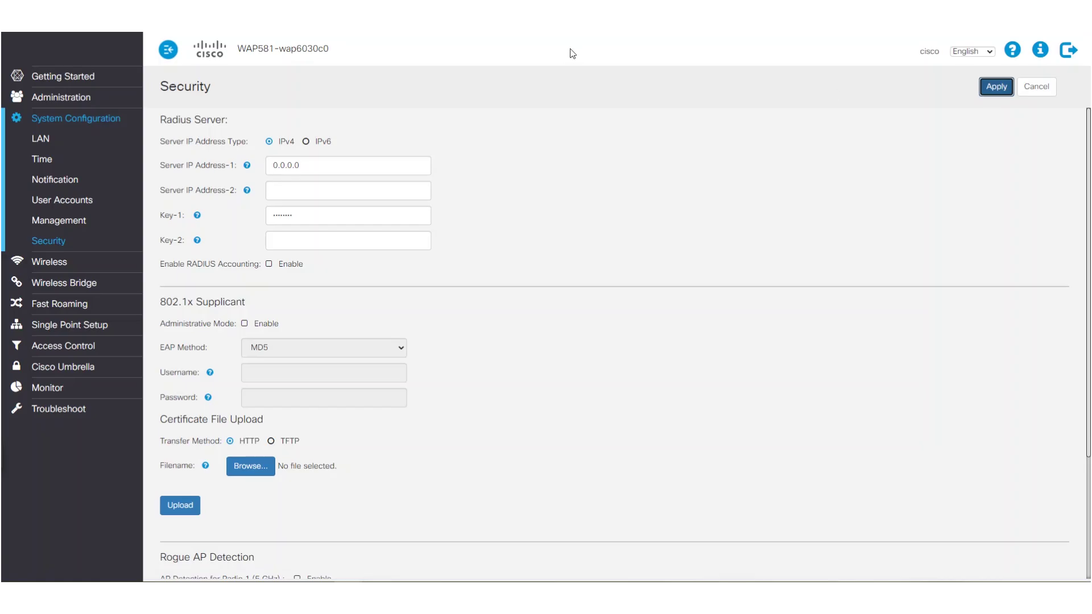
left_click(90, 282)
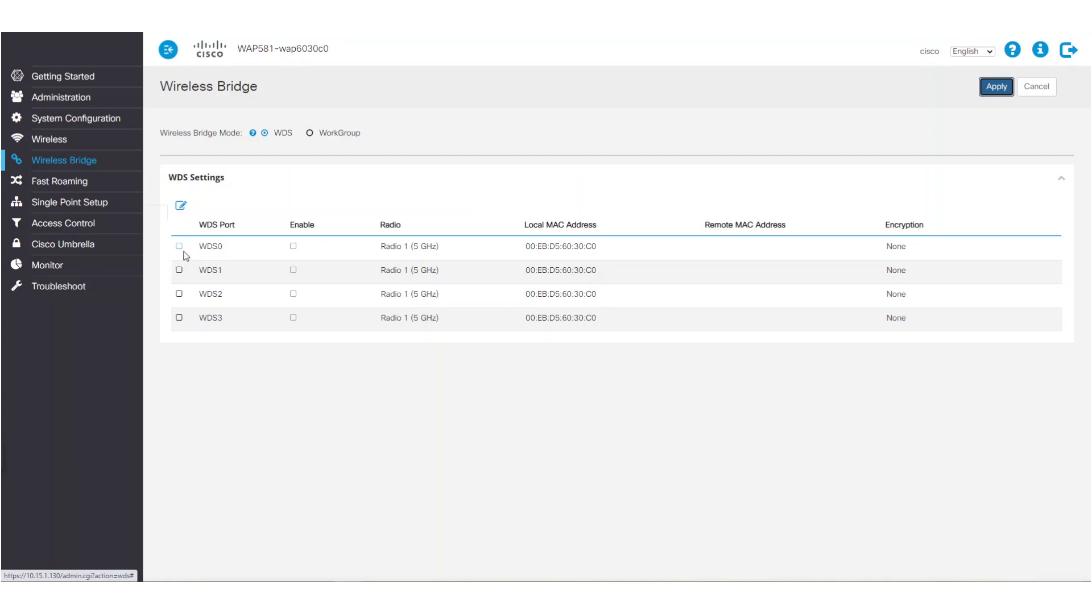
- Enable the WDS0 port and assign it to Radio 2 (2.4 GHz)
left_click(179, 246)
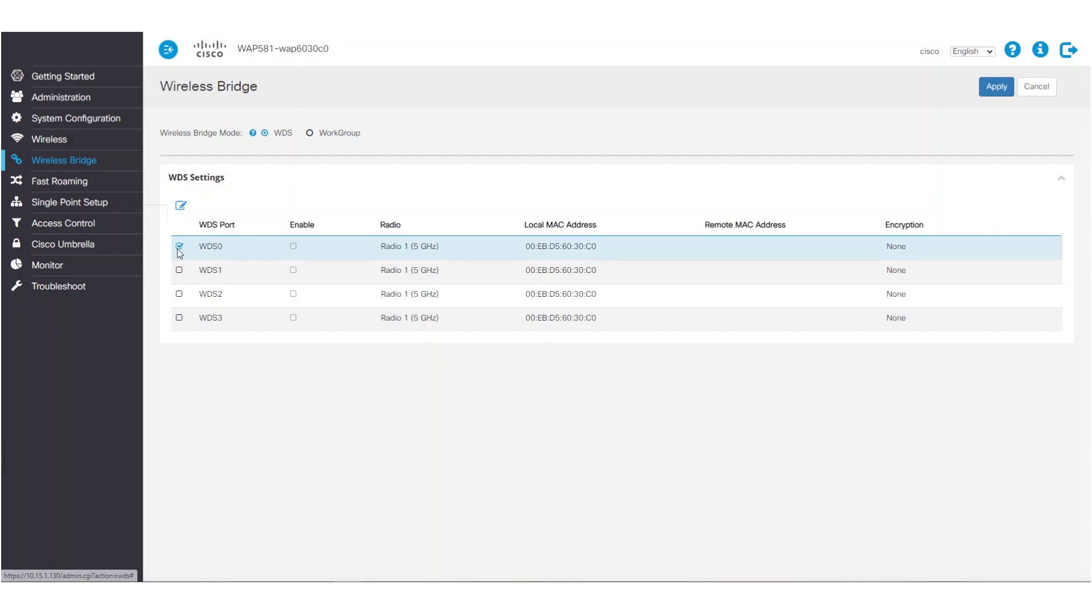
left_click(181, 206)
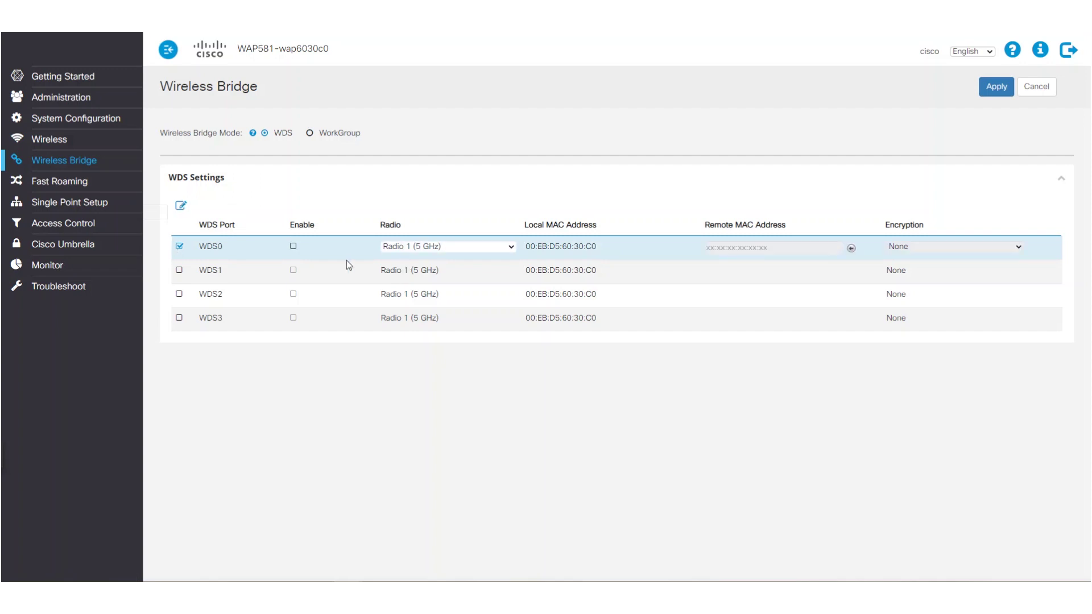
left_click(442, 247)
left_click(427, 268)
left_click(293, 246)
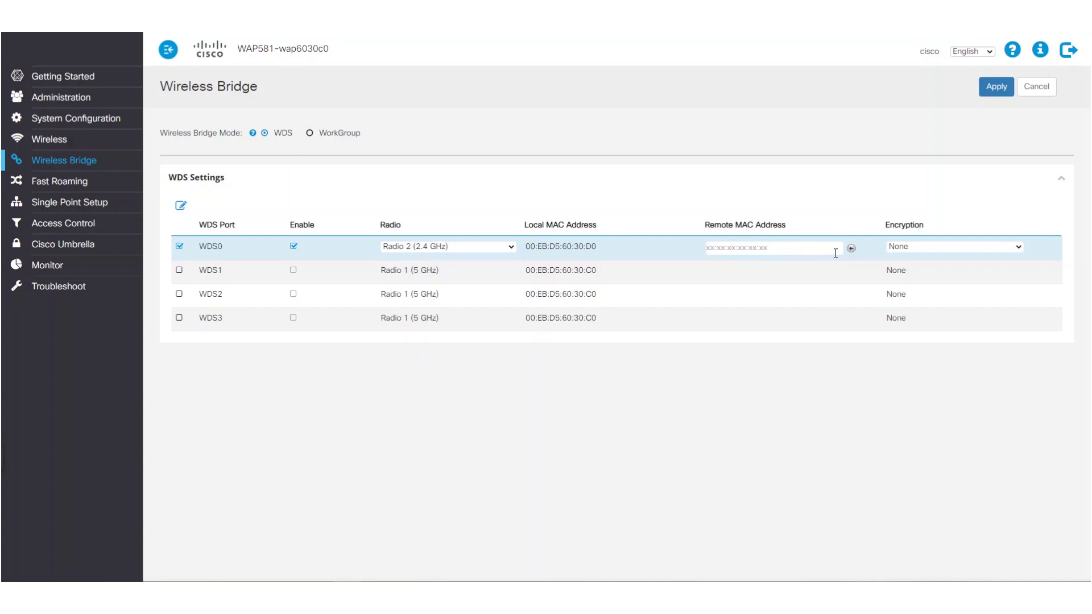
- Scan for access points and set WDS0's remote MAC to 00:eb:d5:60:20:90
left_click(853, 248)
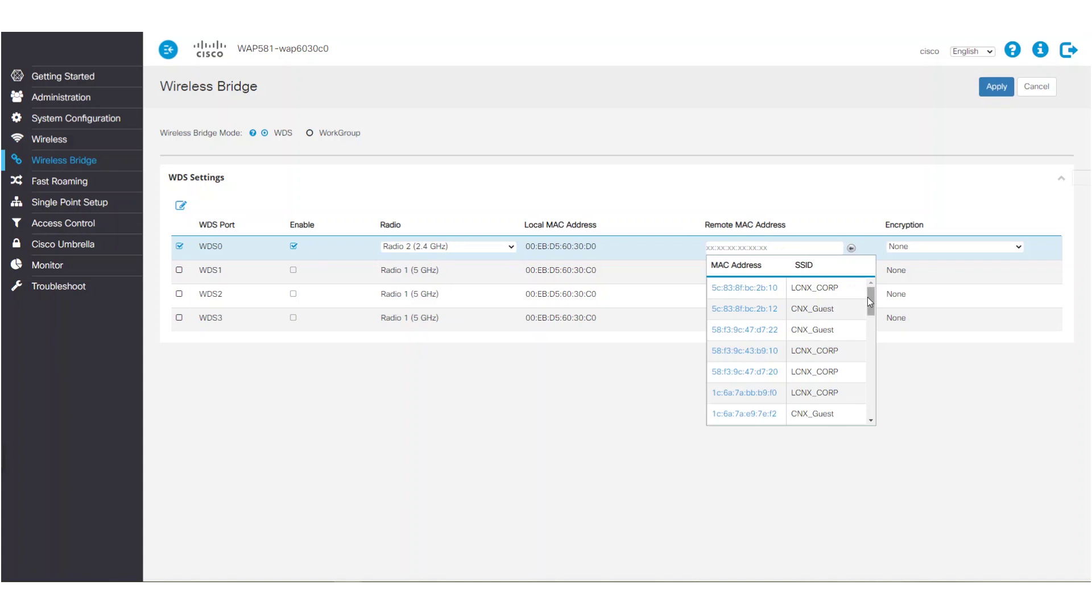
left_click_drag(867, 297, 867, 319)
scroll(764, 350, "down", 2)
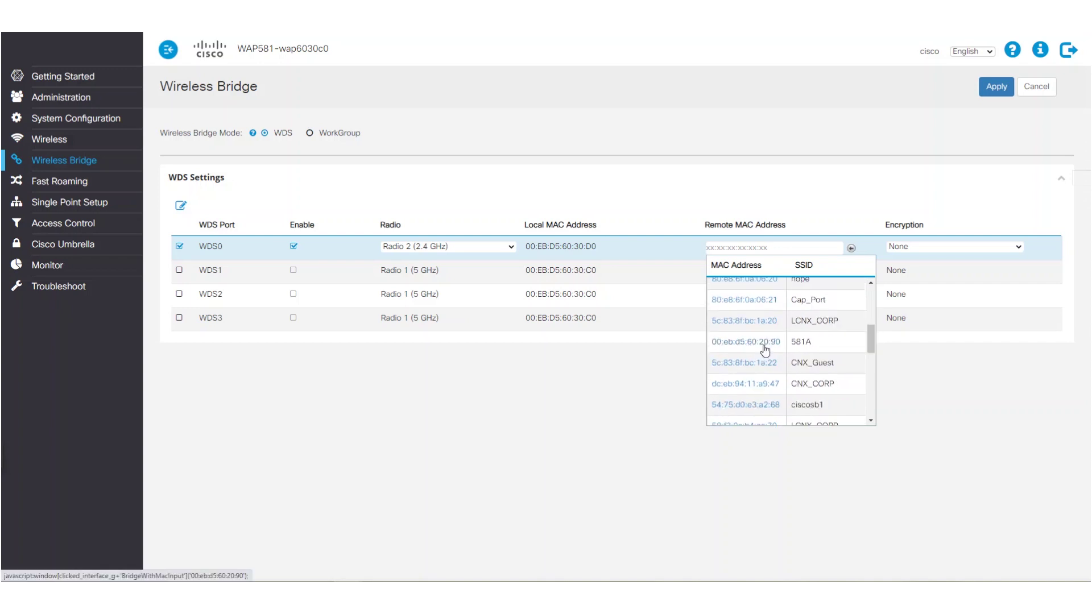
left_click(765, 343)
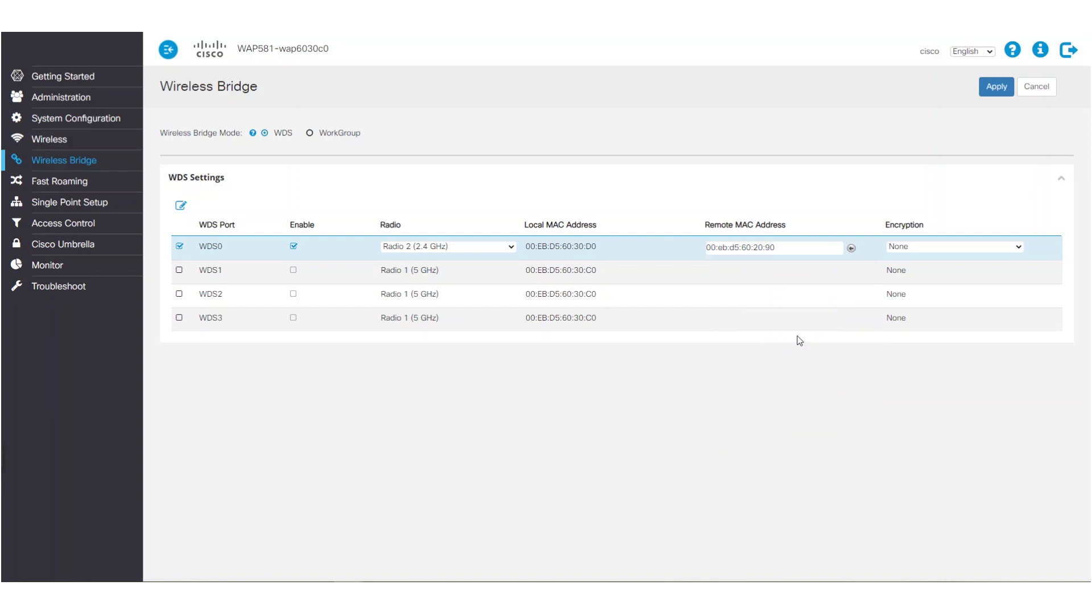
left_click(1019, 249)
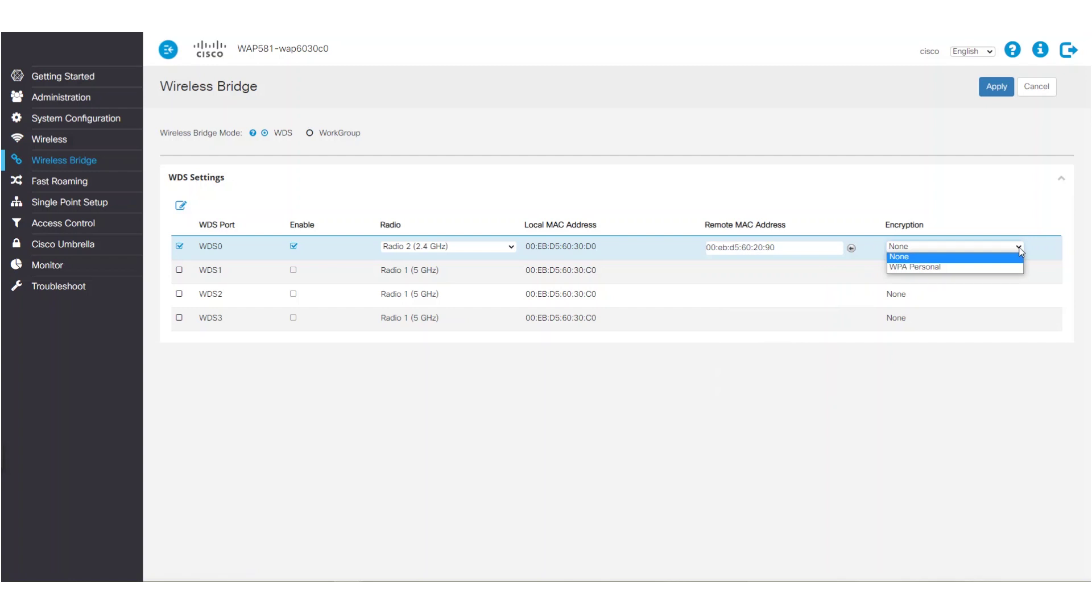
- Secure WDS0 with WPA Personal, enter its WDS ID and key, and apply
left_click(984, 267)
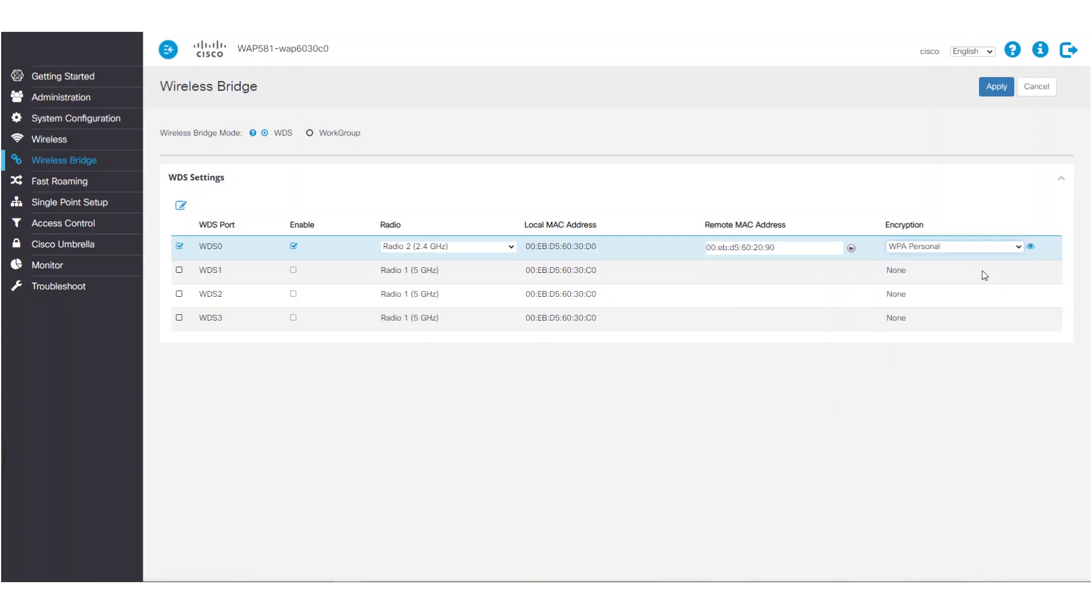
left_click(1030, 247)
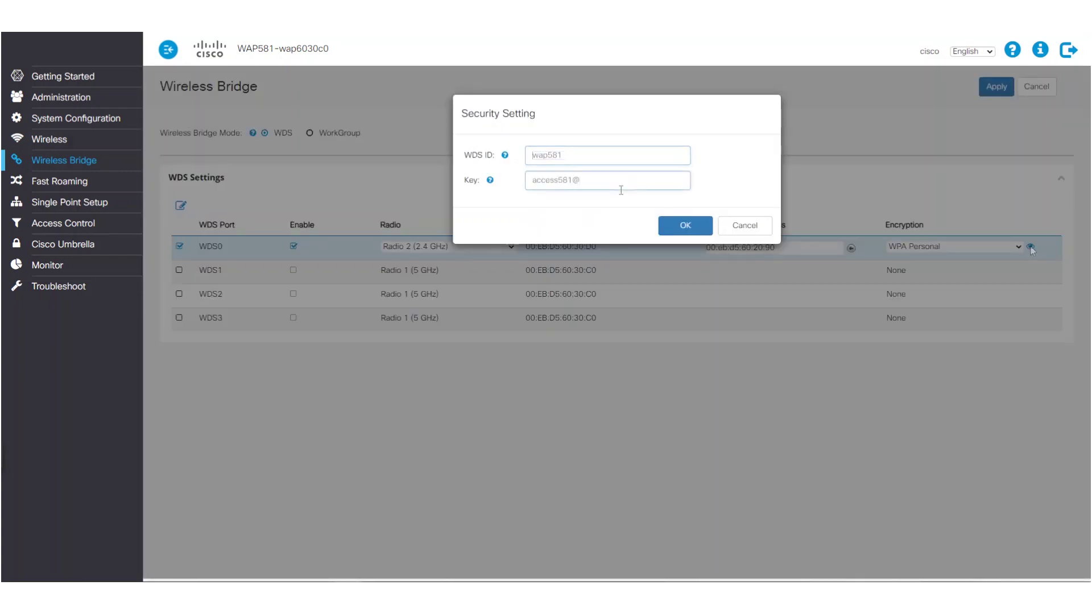
left_click(671, 225)
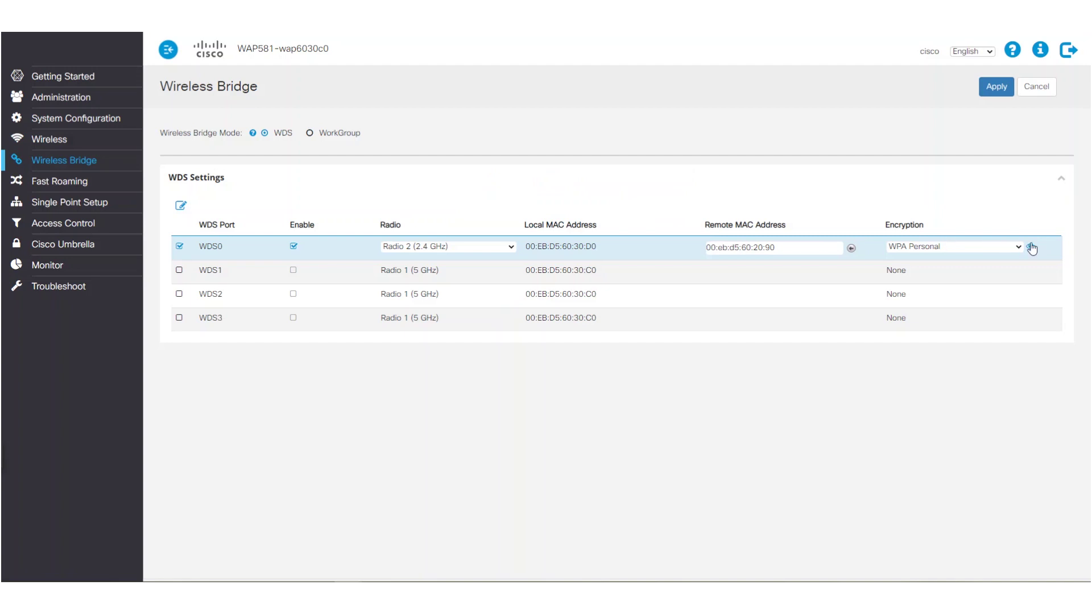
left_click(990, 94)
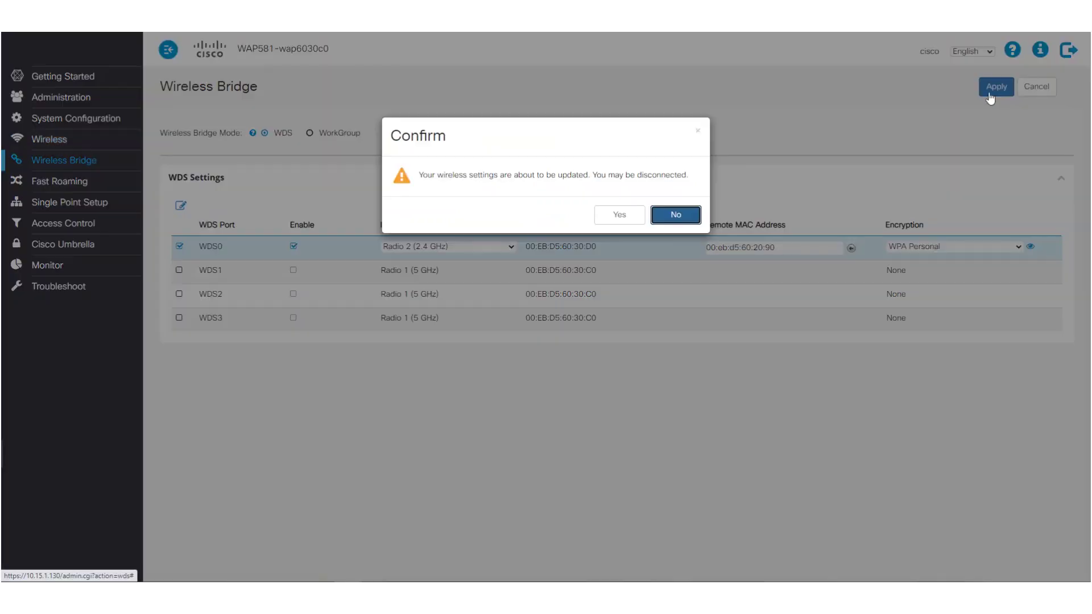
left_click(619, 215)
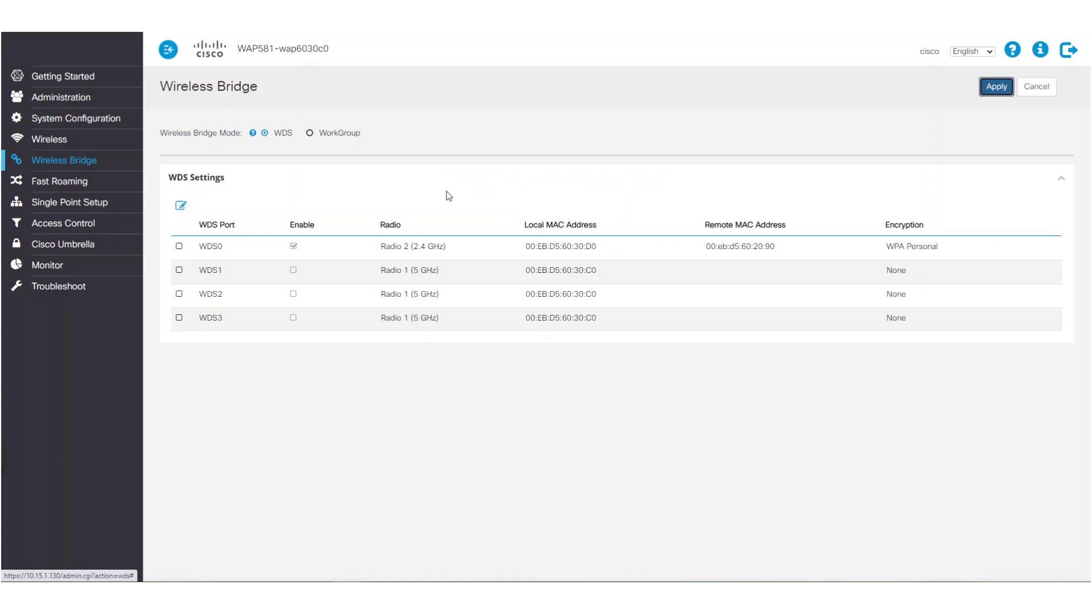
- Open Wireless Status from the Monitor dashboard to check Radio 2 on channel 1 at 20 MHz
left_click(73, 266)
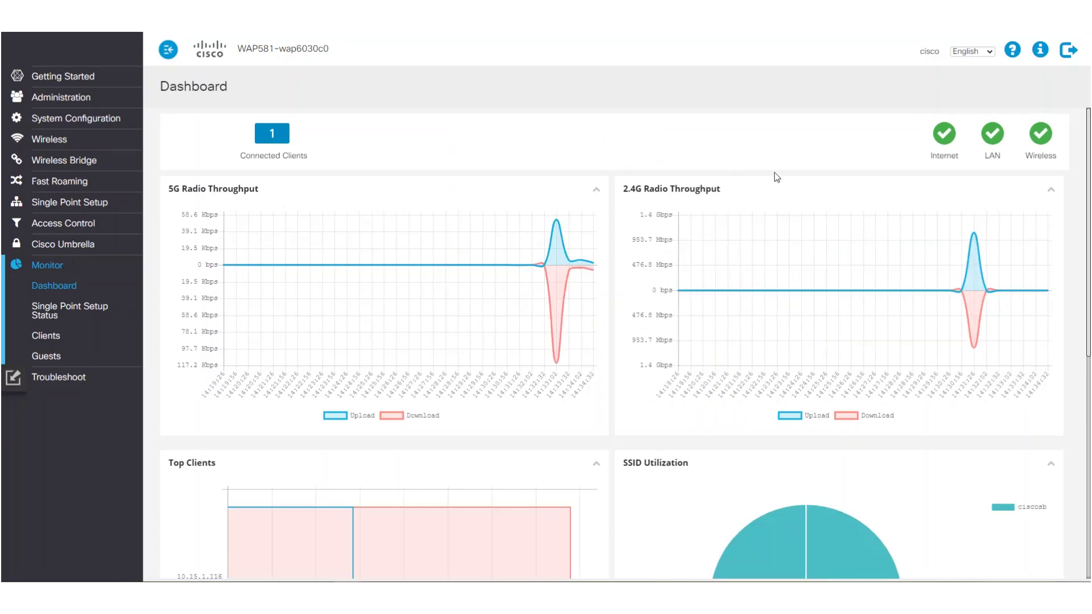
left_click(1036, 137)
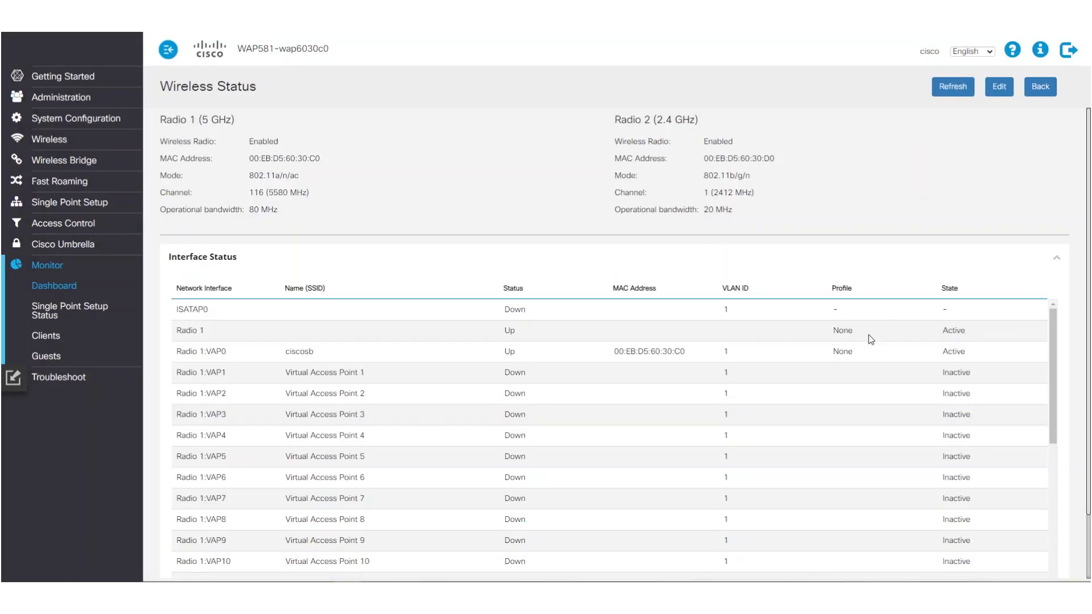
scroll(868, 334, "down", 5)
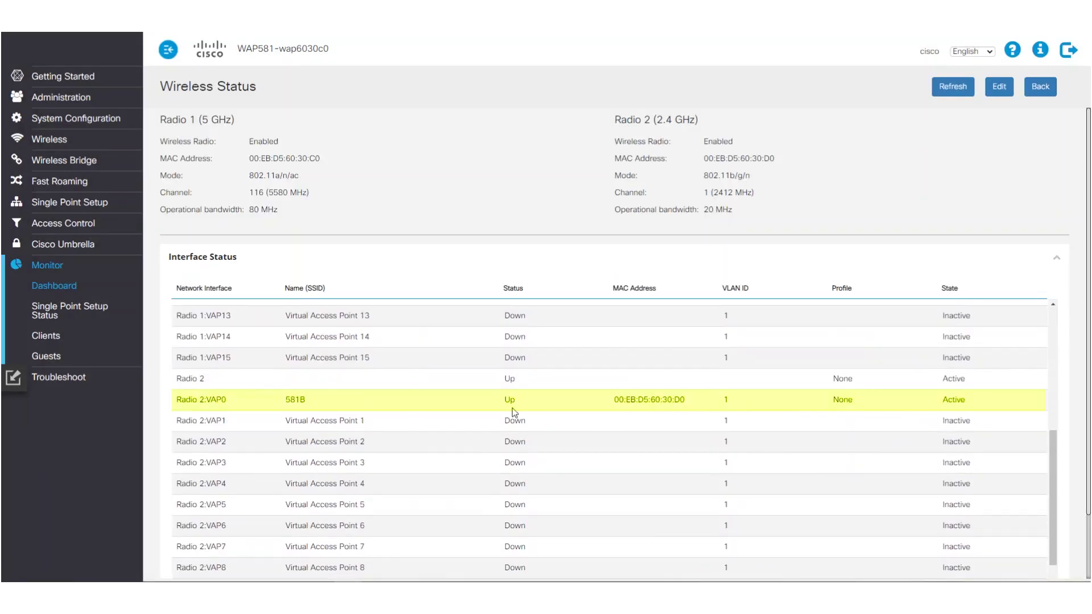